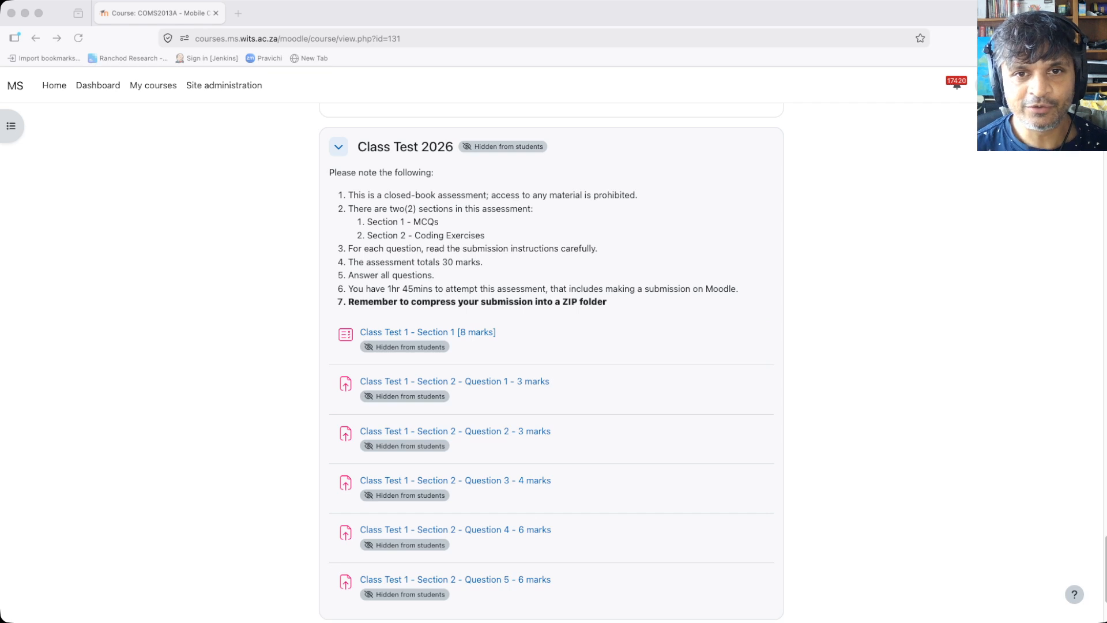
Step: Open the Gradebook setup page for the COMS2013A Mobile Computing 2 course
{"action": "key", "text": "super+Tab"}
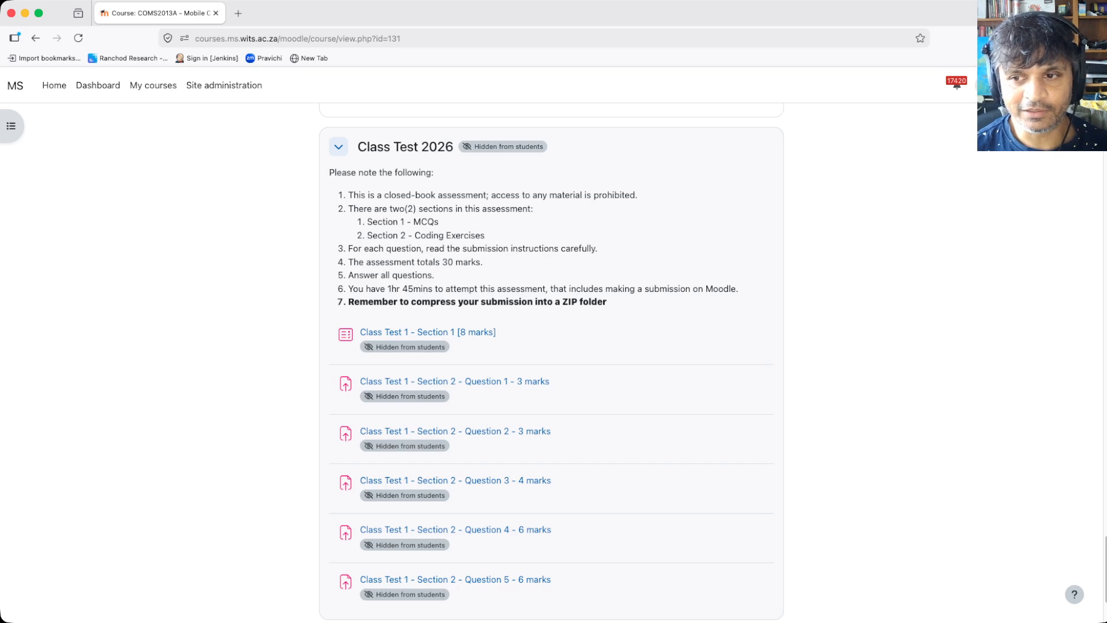
{"action": "scroll", "coordinate": [551, 361], "scroll_direction": "up", "scroll_amount": 1}
{"action": "scroll", "coordinate": [551, 361], "scroll_direction": "down", "scroll_amount": 1}
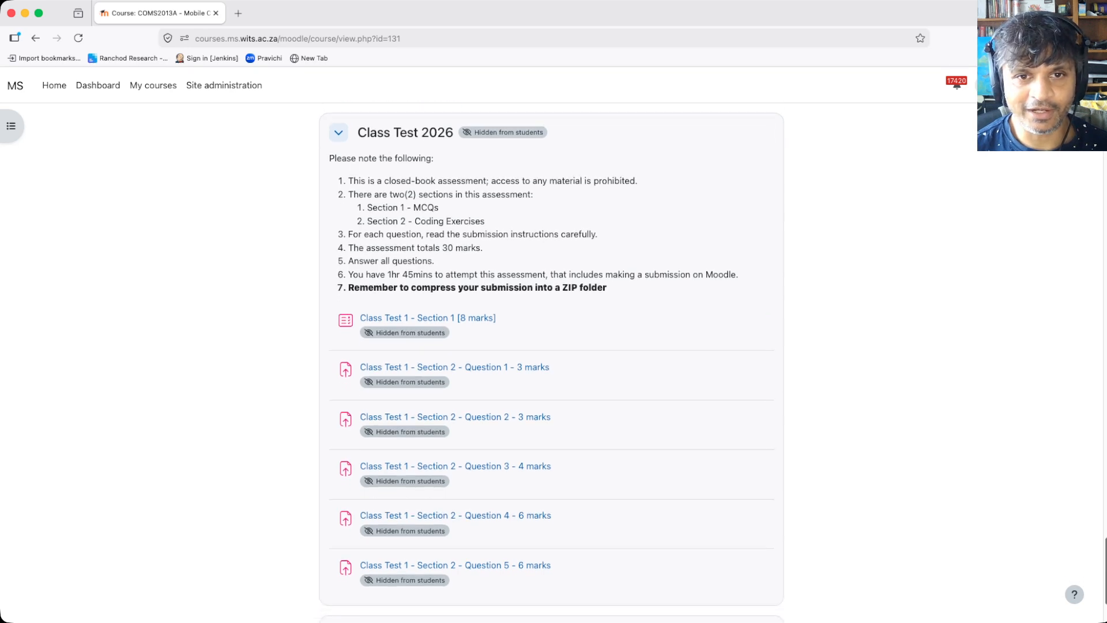
{"action": "scroll", "coordinate": [551, 361], "scroll_direction": "up", "scroll_amount": 15}
{"action": "scroll", "coordinate": [551, 361], "scroll_direction": "up", "scroll_amount": 20}
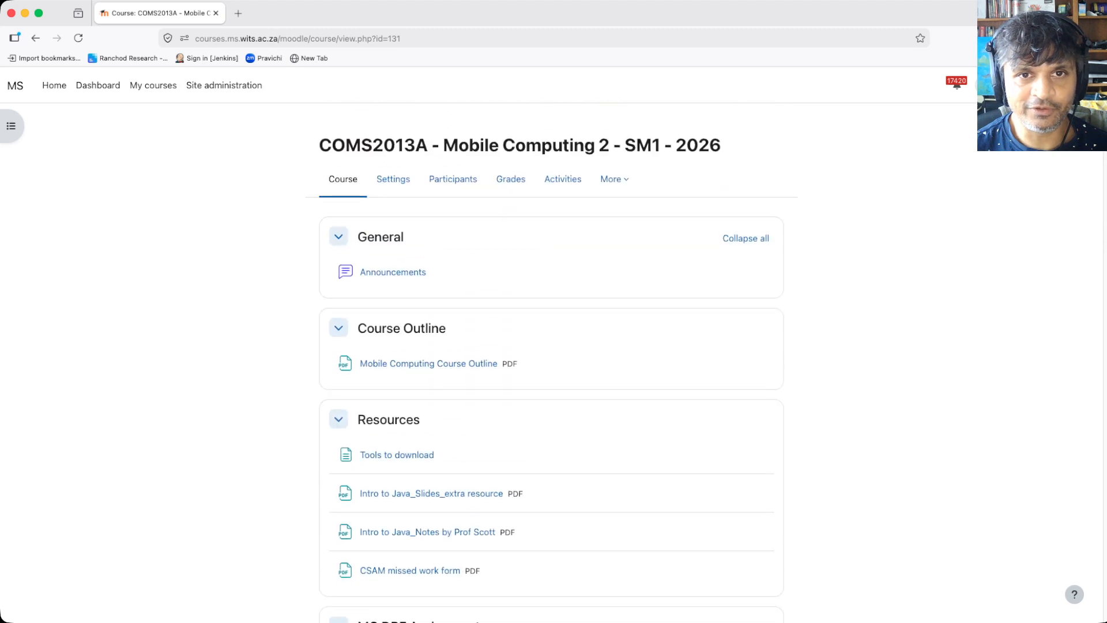
{"action": "left_click", "coordinate": [511, 179]}
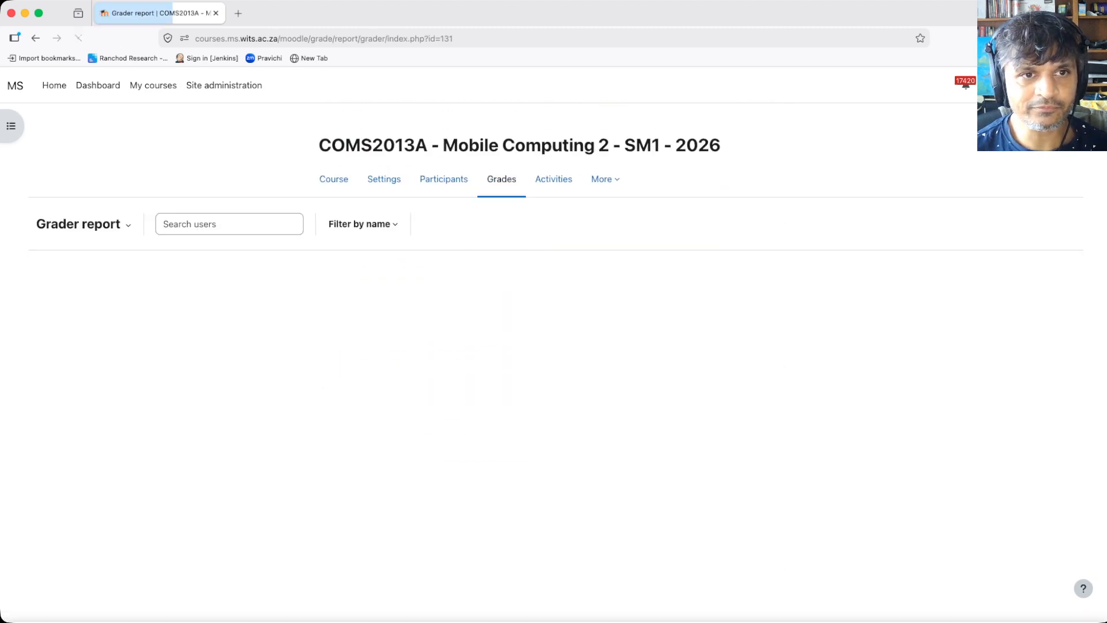
{"action": "left_click", "coordinate": [84, 224]}
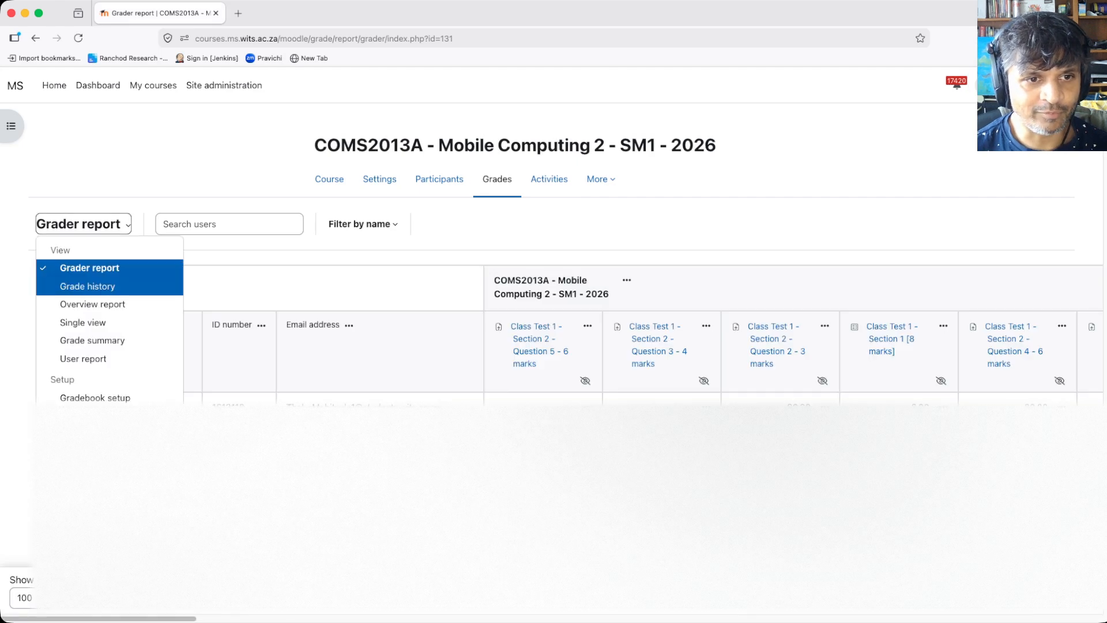
{"action": "left_click", "coordinate": [95, 397]}
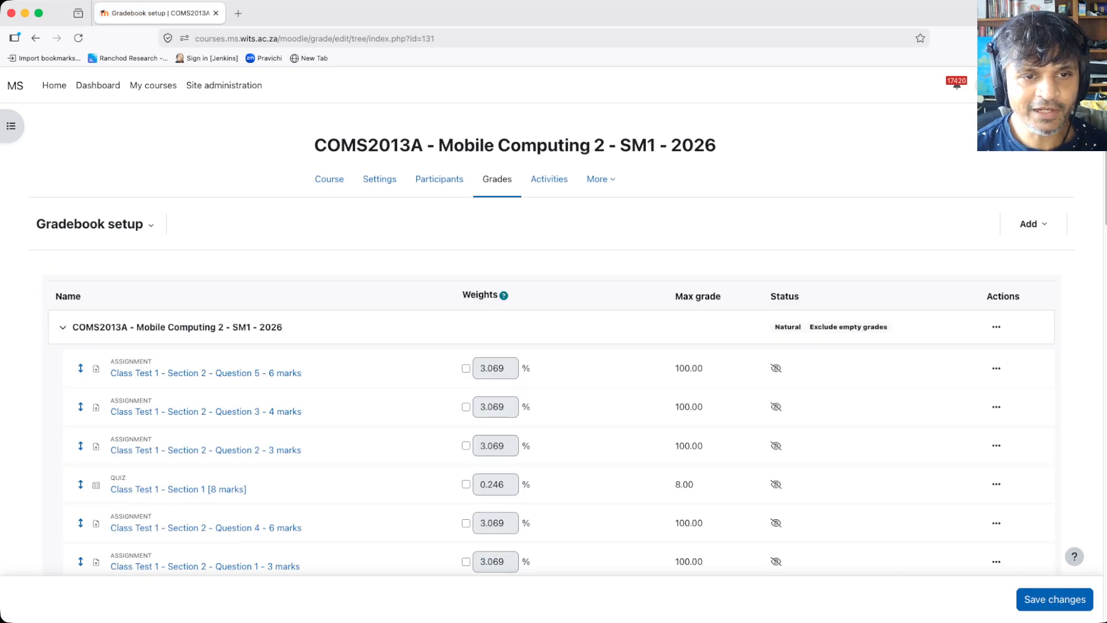
Step: Start a new grade category and name it "Class Test 1 - Aggregate"
{"action": "scroll", "coordinate": [552, 351], "scroll_direction": "down", "scroll_amount": 20}
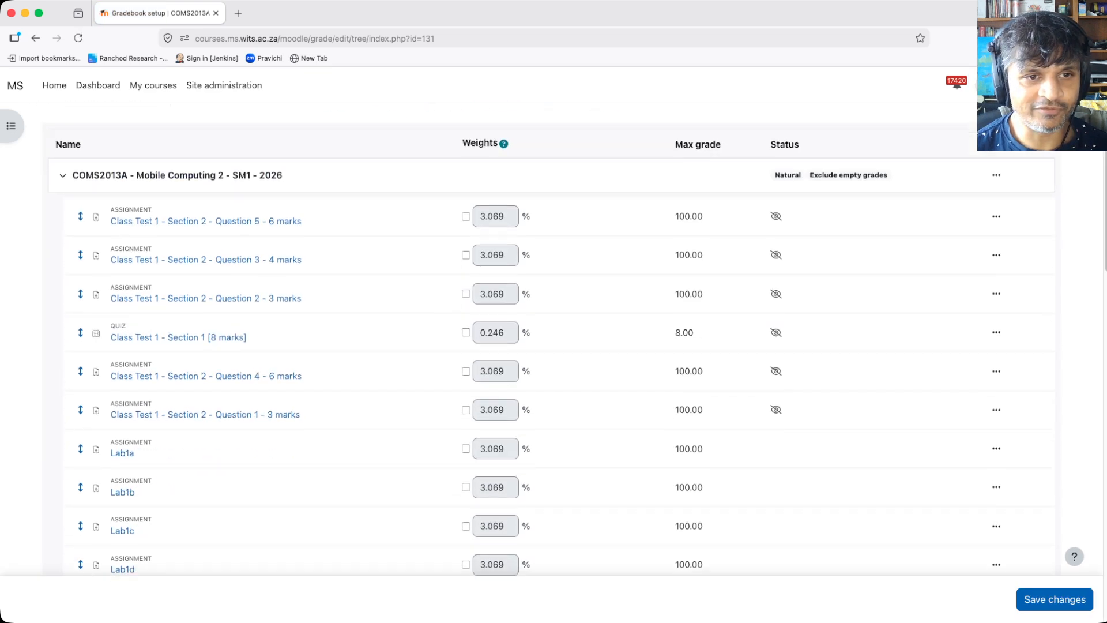
{"action": "scroll", "coordinate": [552, 339], "scroll_direction": "up", "scroll_amount": 20}
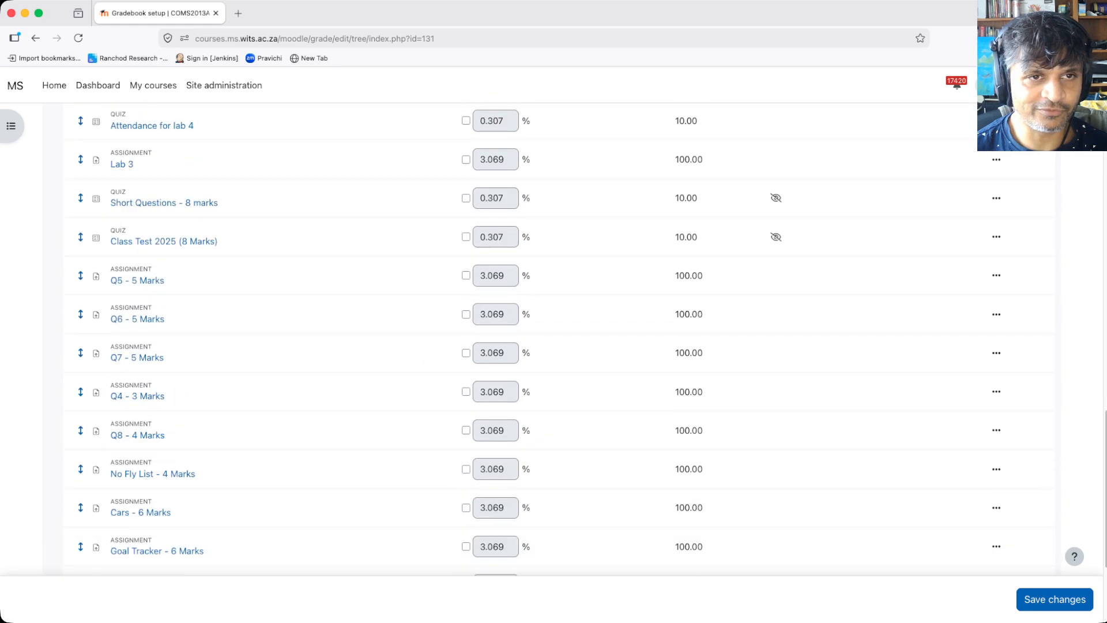
{"action": "scroll", "coordinate": [552, 339], "scroll_direction": "down", "scroll_amount": 3}
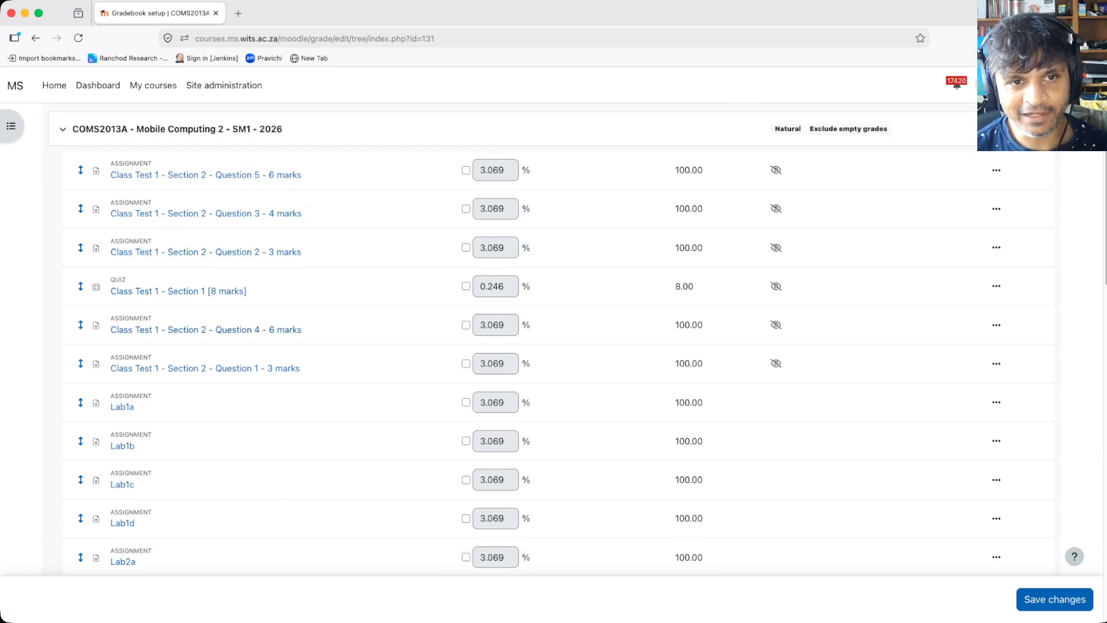
{"action": "scroll", "coordinate": [525, 340], "scroll_direction": "up", "scroll_amount": 1}
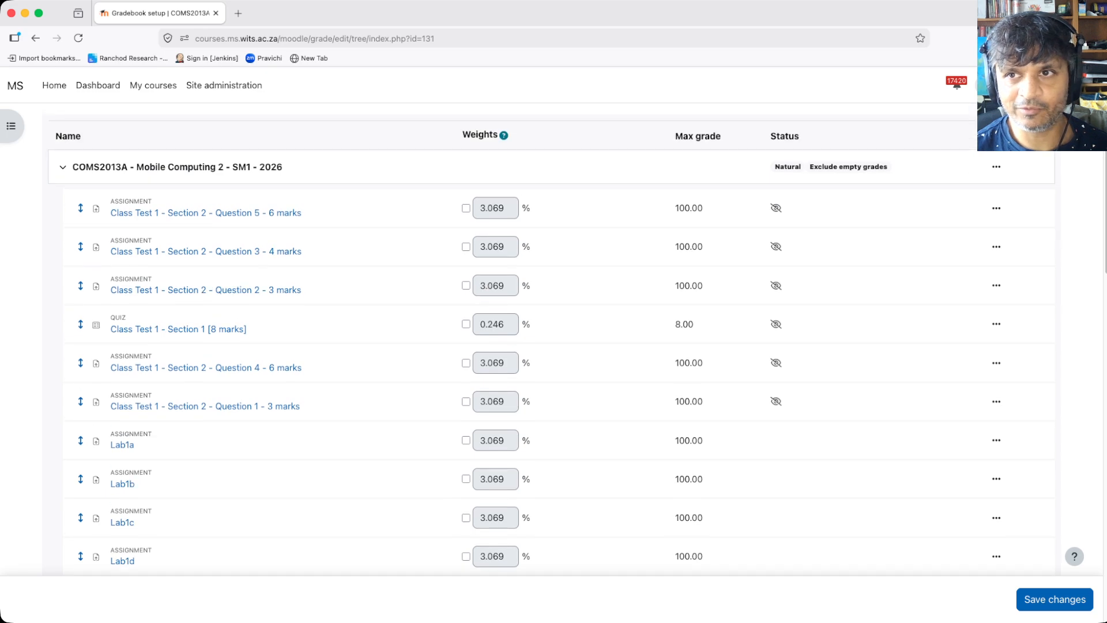
{"action": "scroll", "coordinate": [525, 340], "scroll_direction": "up", "scroll_amount": 3}
{"action": "left_click", "coordinate": [1033, 168]}
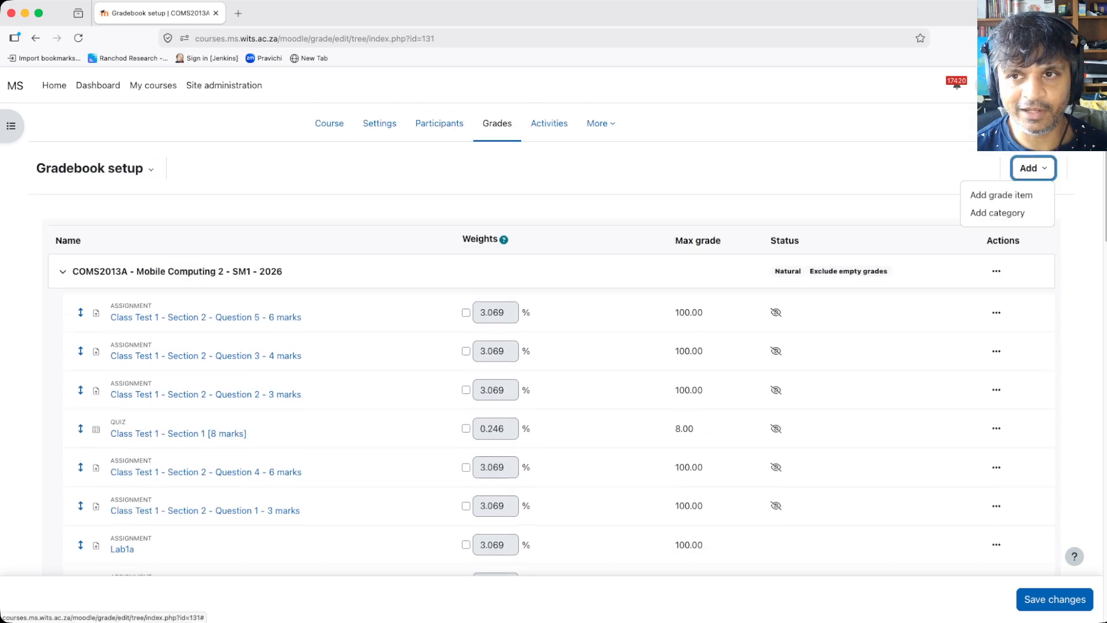
{"action": "left_click", "coordinate": [1009, 209]}
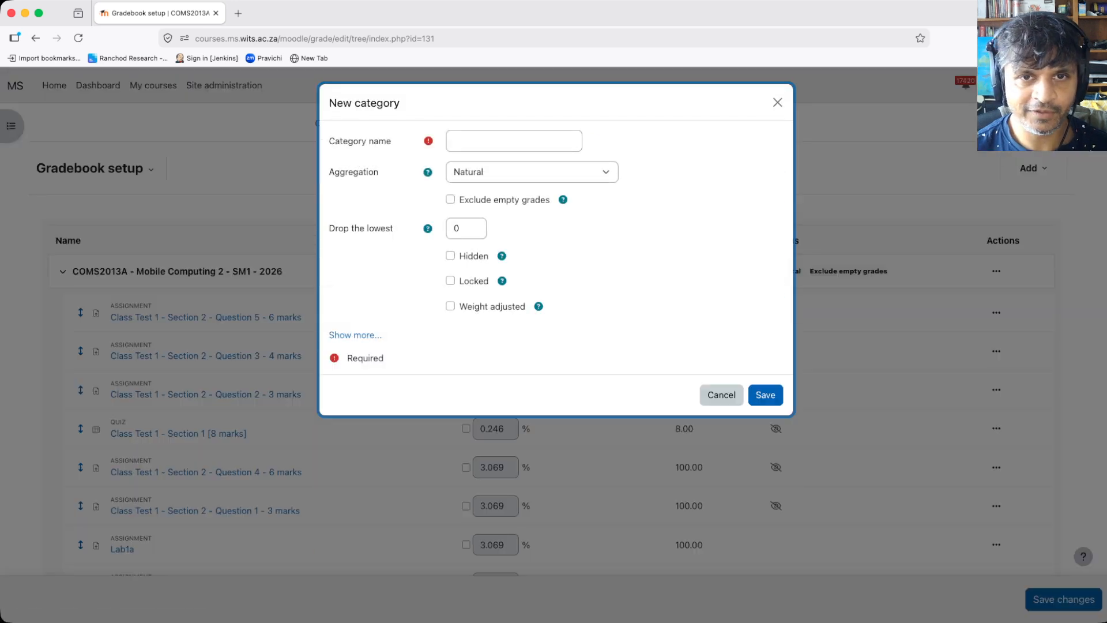
{"action": "type", "text": "Class Test "}
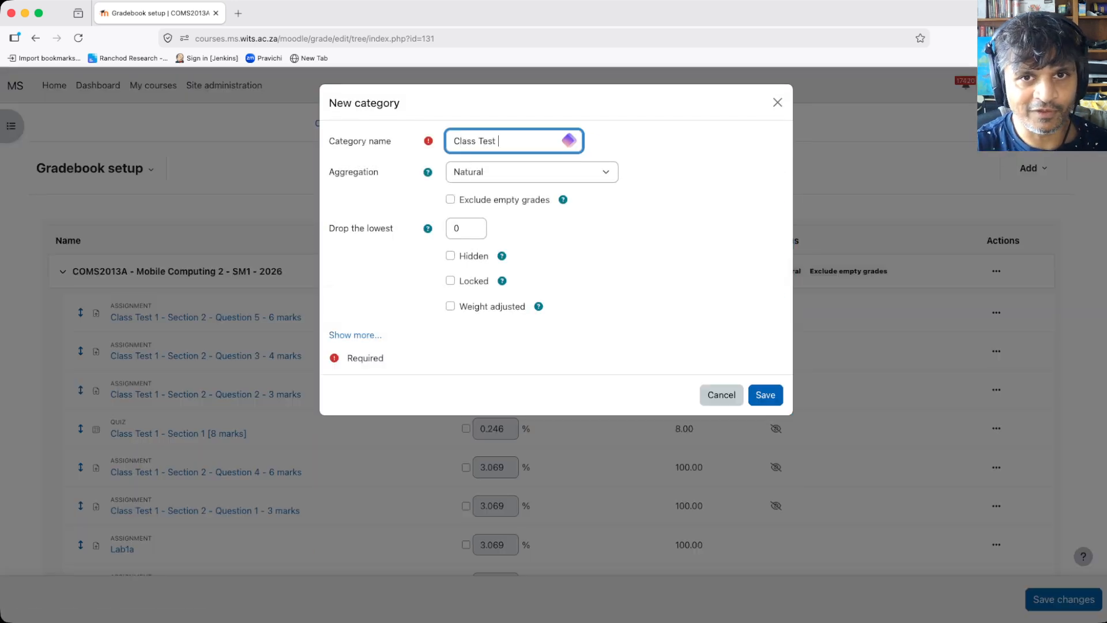
{"action": "type", "text": "1 - Aggregate"}
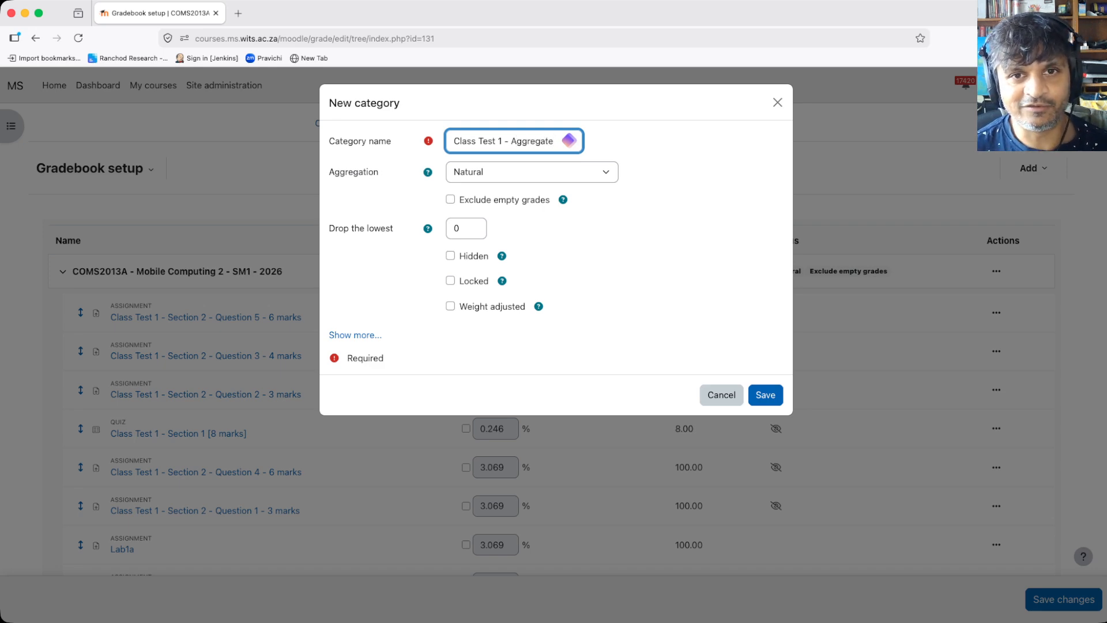
Step: Set the new category's aggregation to Weighted mean of grades, mark it as Hidden and save it
{"action": "key", "text": "Tab"}
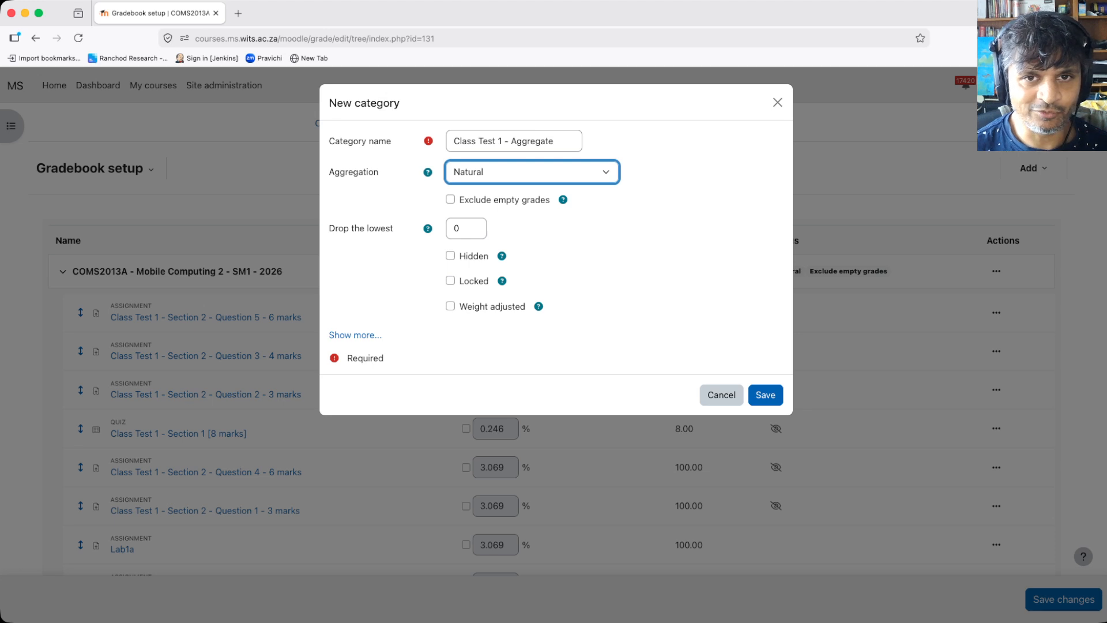
{"action": "left_click", "coordinate": [506, 172]}
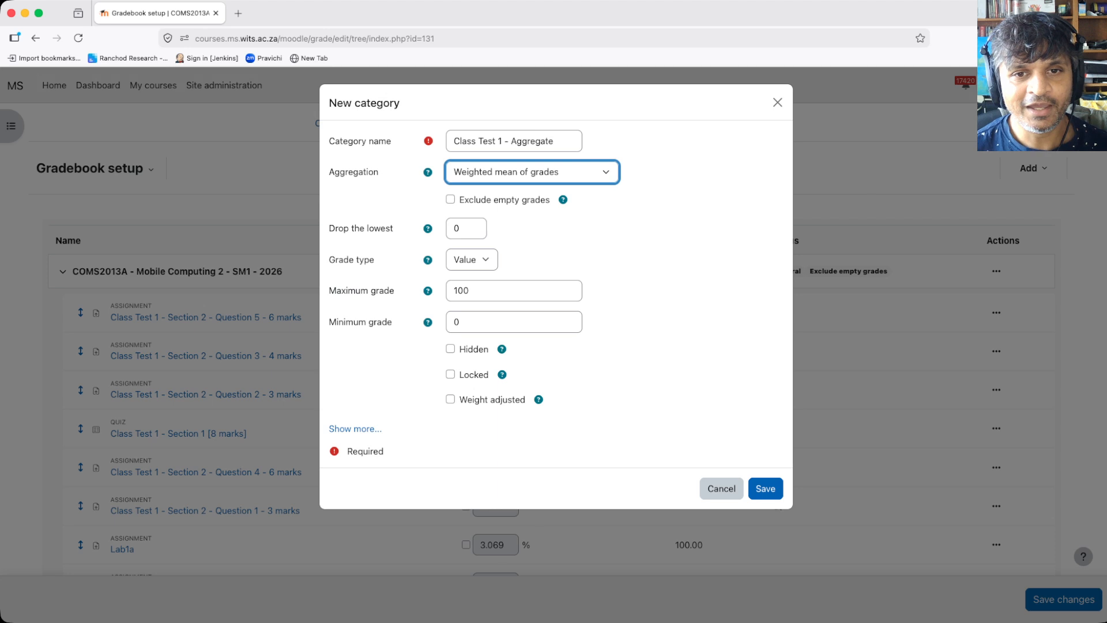
{"action": "left_click", "coordinate": [450, 349]}
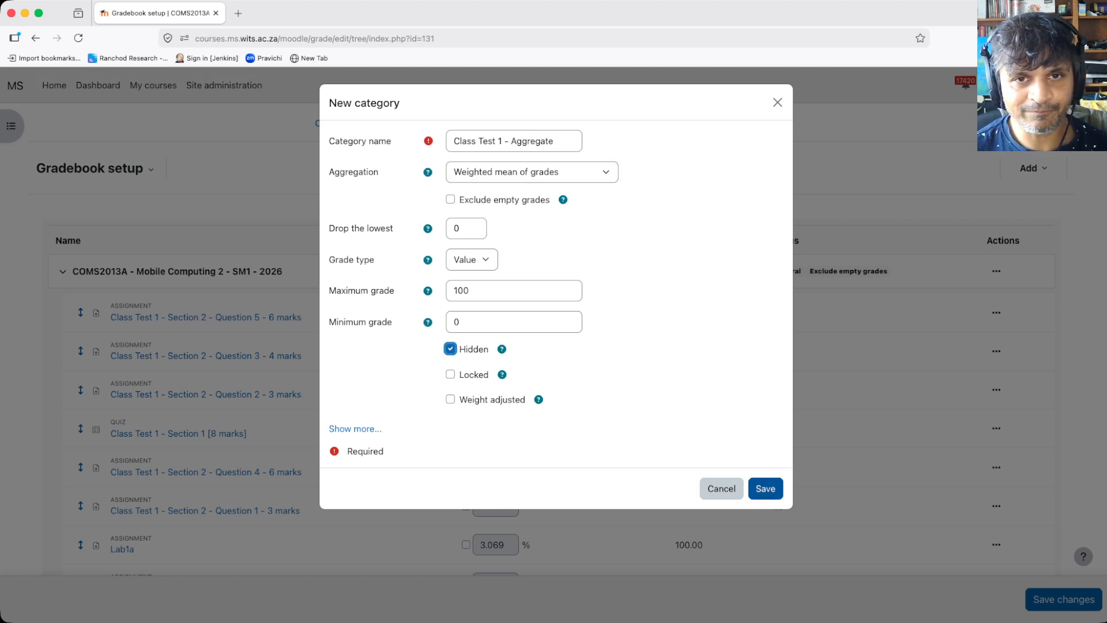
{"action": "left_click", "coordinate": [765, 488]}
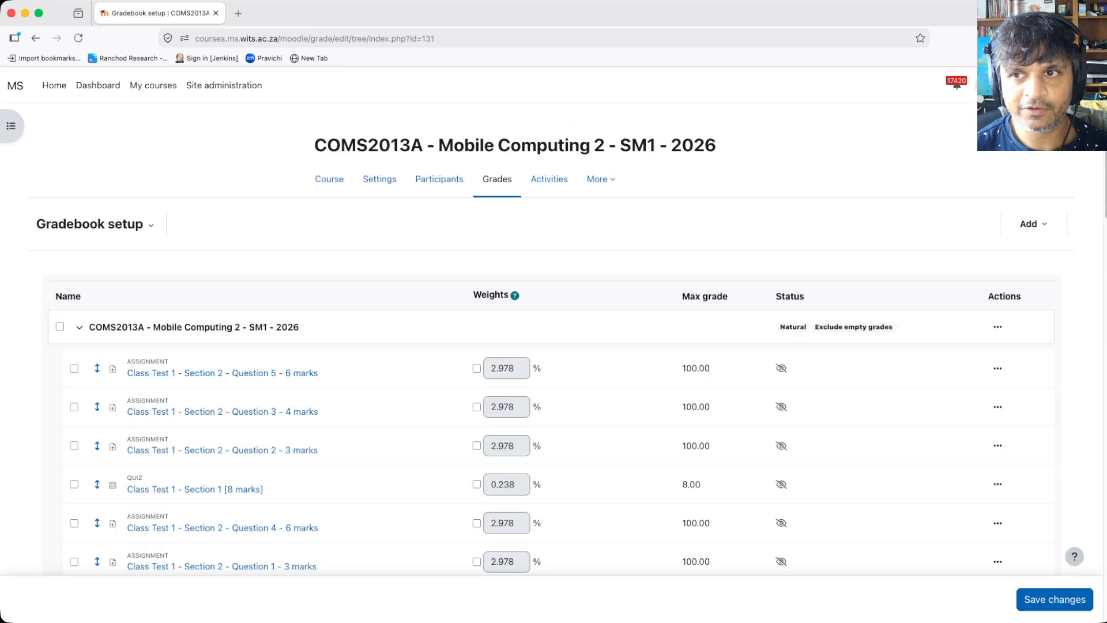
Step: Move the six Class Test 1 items, Section 1 and Section 2 Questions 1 to 5, into the Class Test 1 - Aggregate category
{"action": "scroll", "coordinate": [553, 346], "scroll_direction": "down", "scroll_amount": 15}
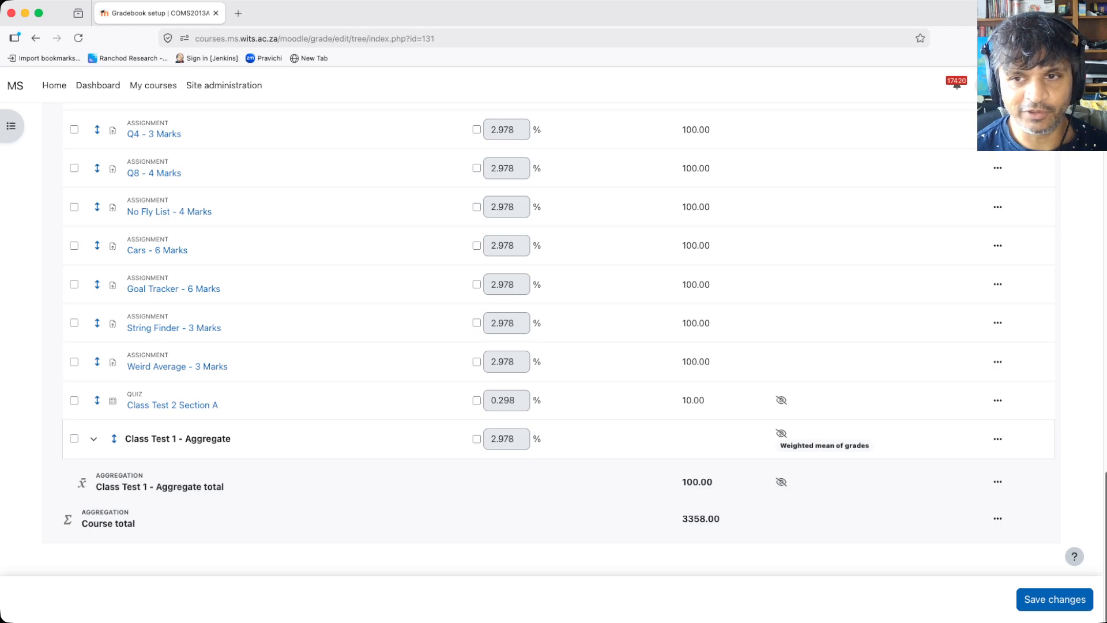
{"action": "scroll", "coordinate": [553, 346], "scroll_direction": "up", "scroll_amount": 10}
{"action": "scroll", "coordinate": [554, 347], "scroll_direction": "up", "scroll_amount": 10}
{"action": "scroll", "coordinate": [554, 346], "scroll_direction": "down", "scroll_amount": 2}
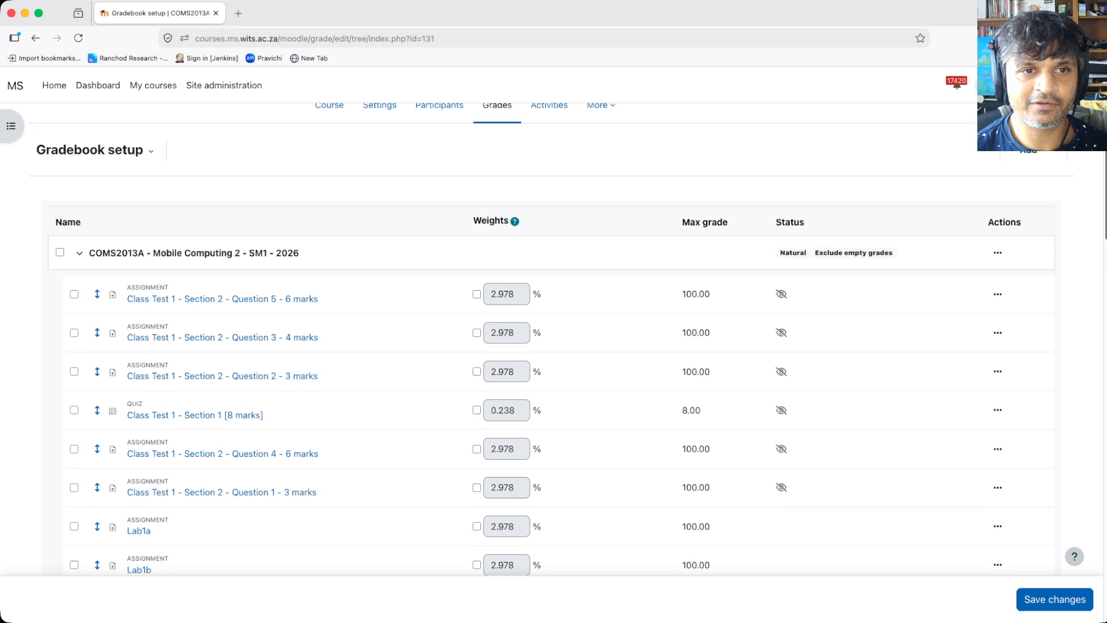
{"action": "scroll", "coordinate": [554, 346], "scroll_direction": "down", "scroll_amount": 1}
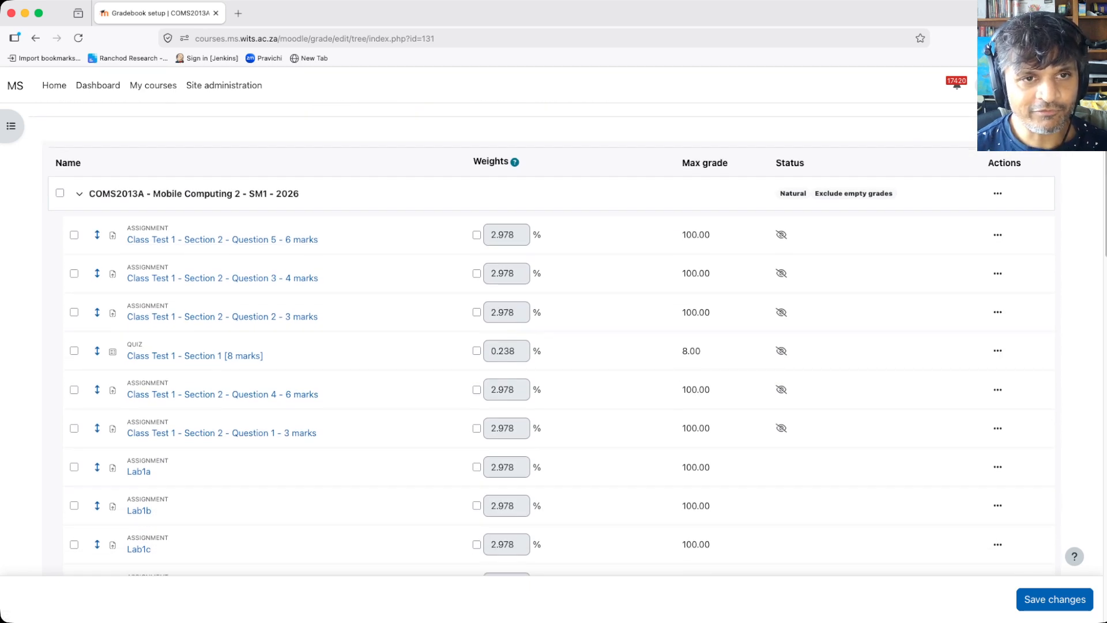
{"action": "left_click", "coordinate": [74, 235]}
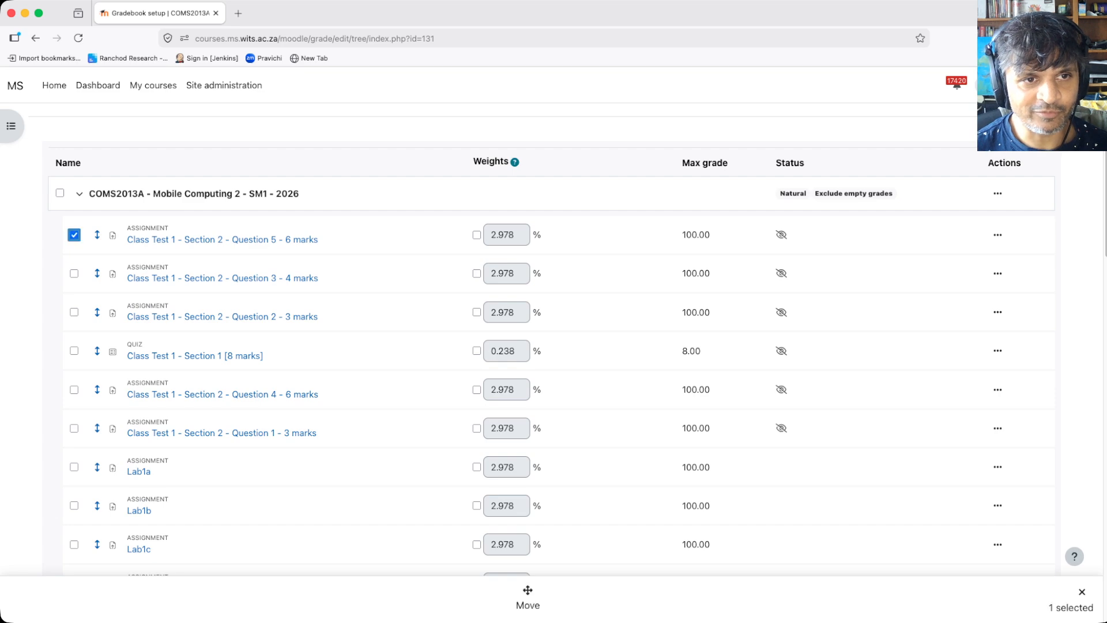
{"action": "left_click", "coordinate": [74, 274]}
{"action": "left_click", "coordinate": [75, 312]}
{"action": "left_click", "coordinate": [75, 351]}
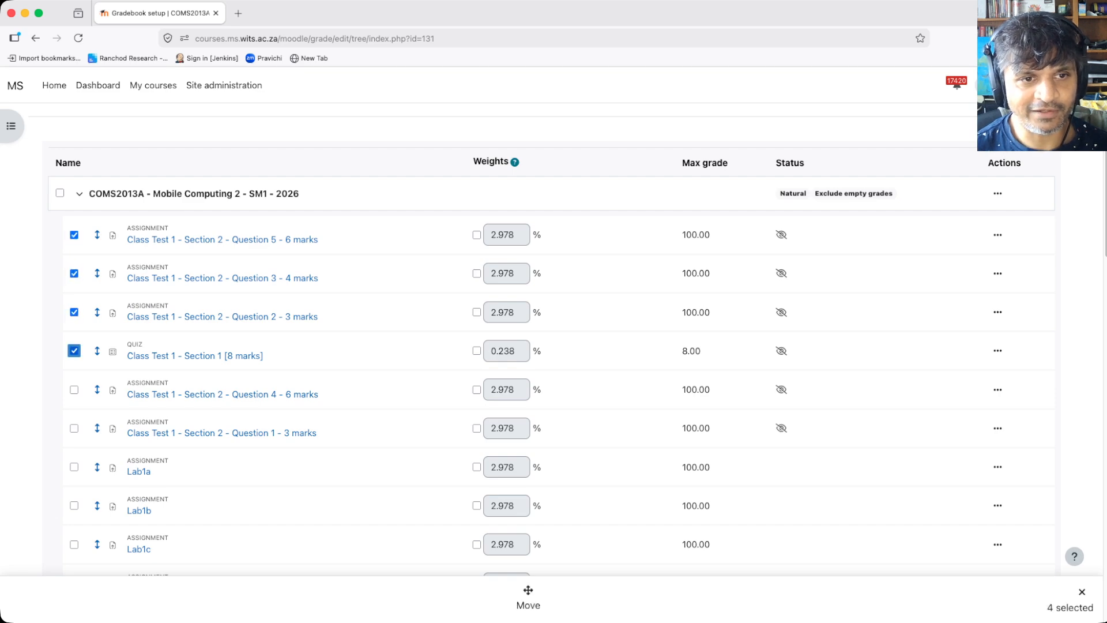
{"action": "left_click", "coordinate": [75, 390]}
{"action": "left_click", "coordinate": [74, 428]}
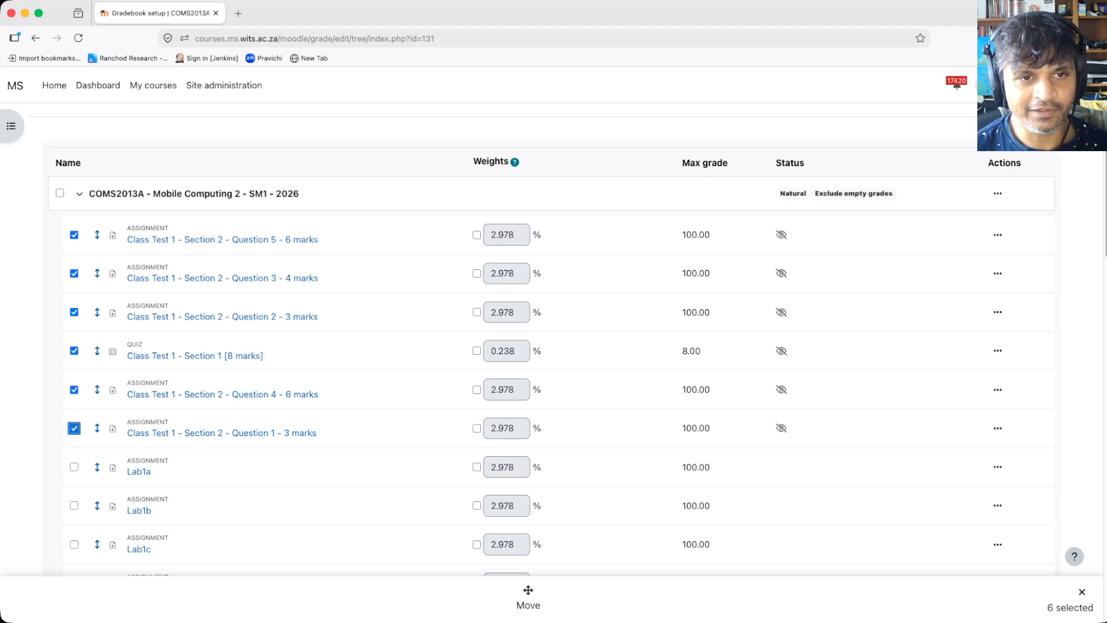
{"action": "left_click", "coordinate": [529, 597]}
{"action": "left_click", "coordinate": [416, 189]}
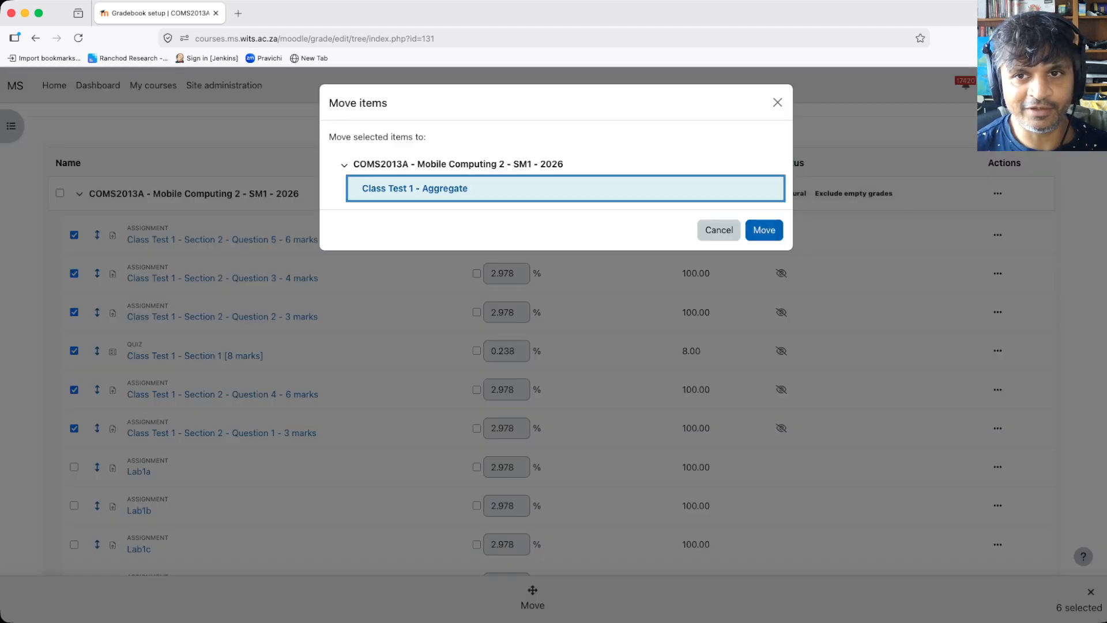
{"action": "left_click", "coordinate": [764, 231]}
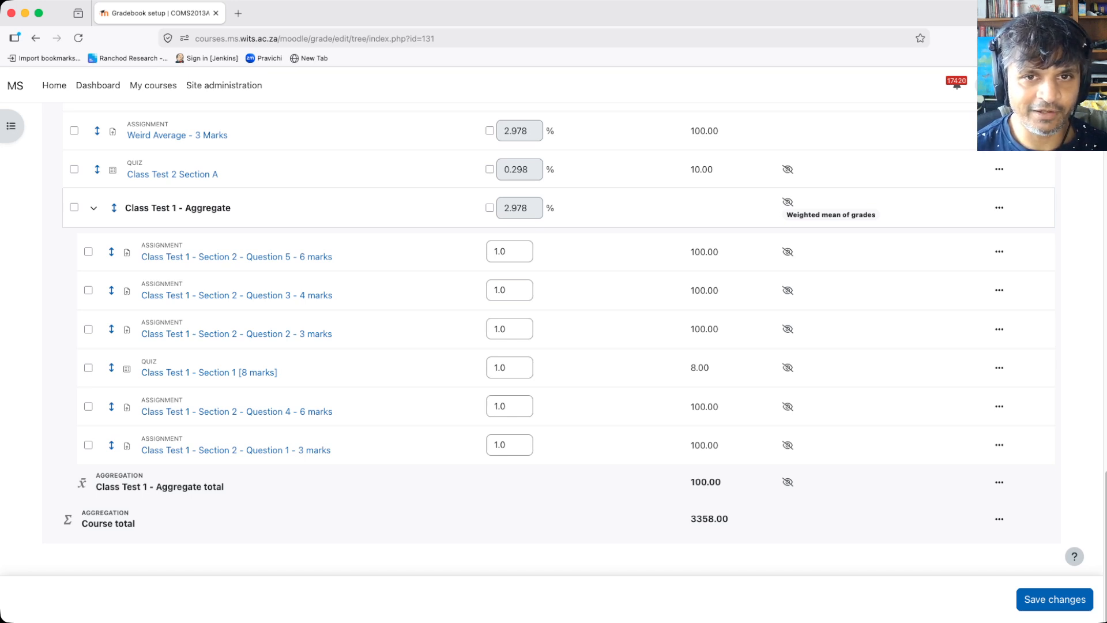
Step: Within Class Test 1 - Aggregate, set the Section 2 weights to 6 for Question 5, 4 for Question 3 and 3 for Question 2
{"action": "double_click", "coordinate": [500, 252]}
{"action": "type", "text": "6"}
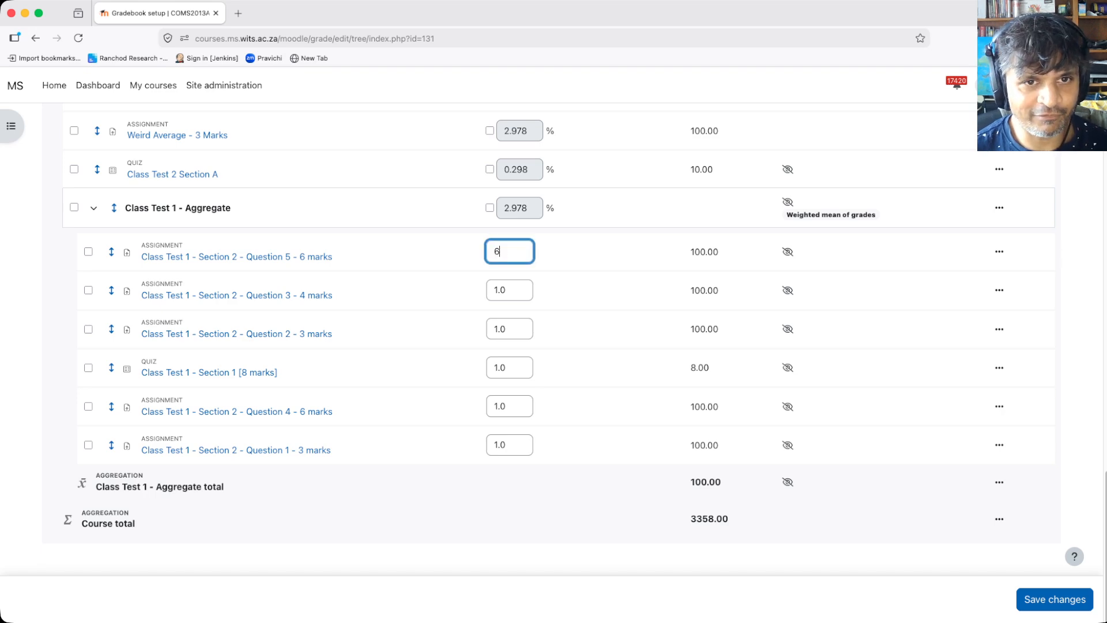
{"action": "left_click", "coordinate": [398, 260]}
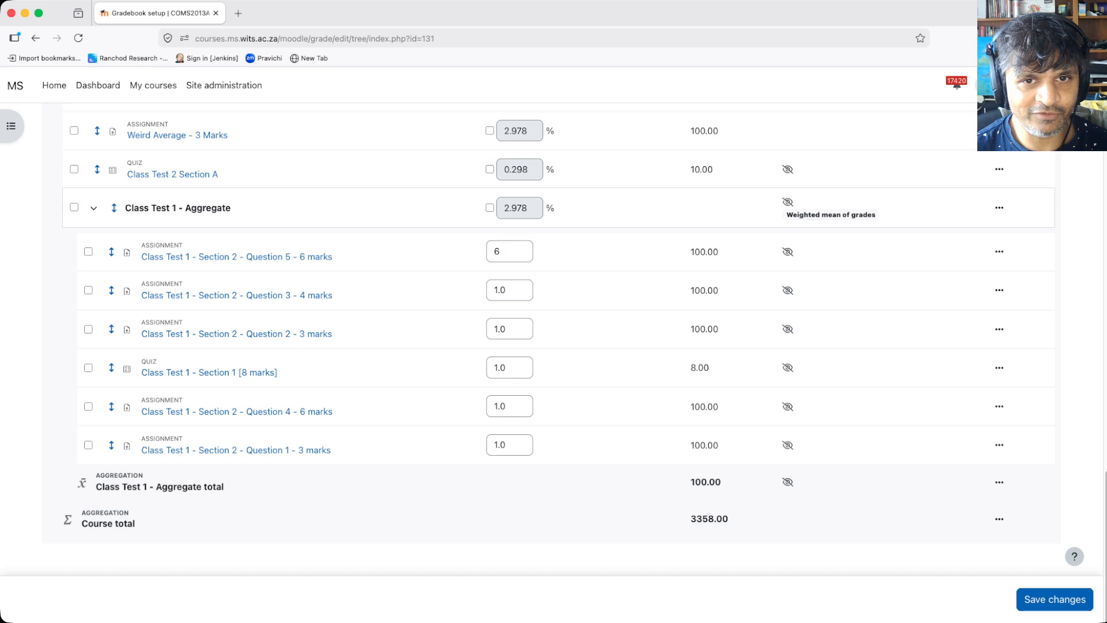
{"action": "key", "text": "Tab"}
{"action": "type", "text": "4"}
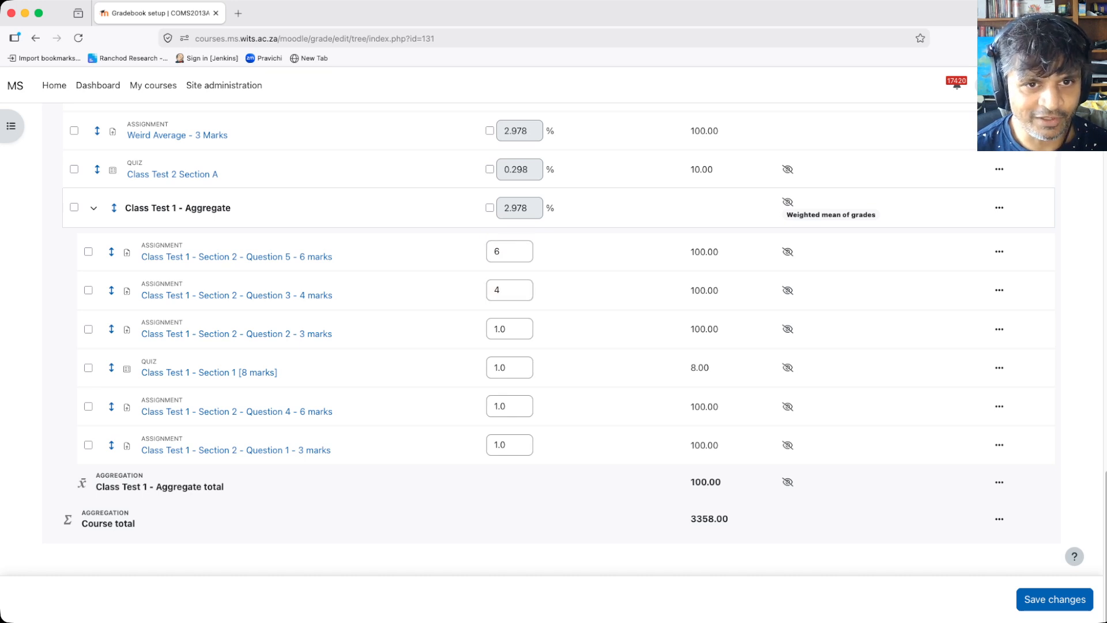
{"action": "key", "text": "Tab"}
{"action": "key", "text": "Tab"}
{"action": "type", "text": "3"}
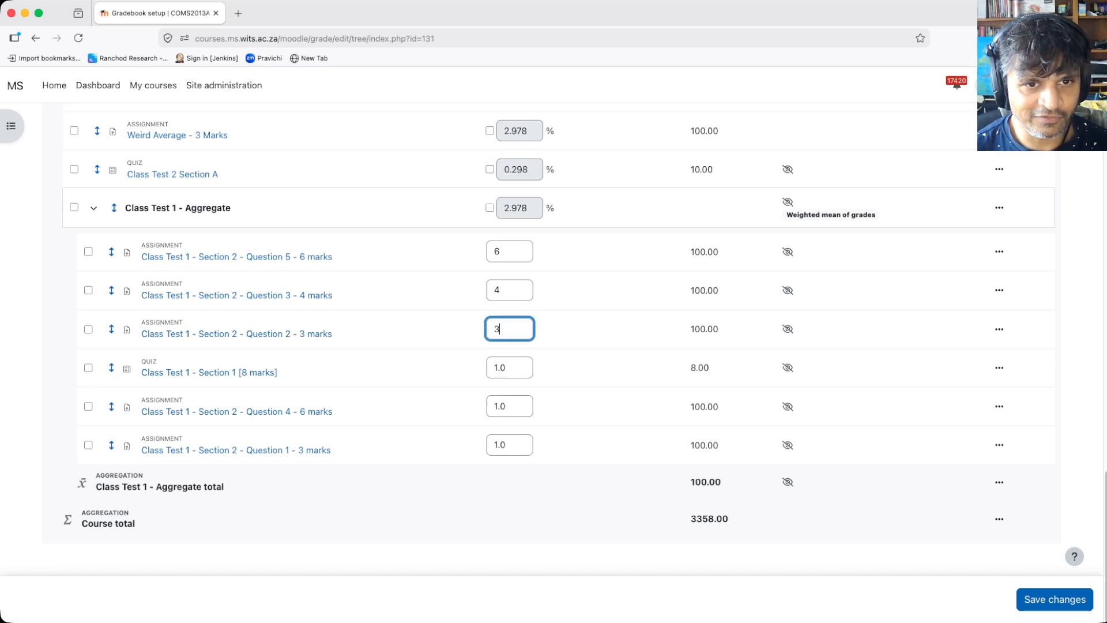
Step: Set the weights of Section 1 to 8, Section 2 Question 4 to 6 and Question 1 to 3, and save the gradebook changes
{"action": "key", "text": "Tab"}
{"action": "key", "text": "Tab"}
{"action": "type", "text": "8"}
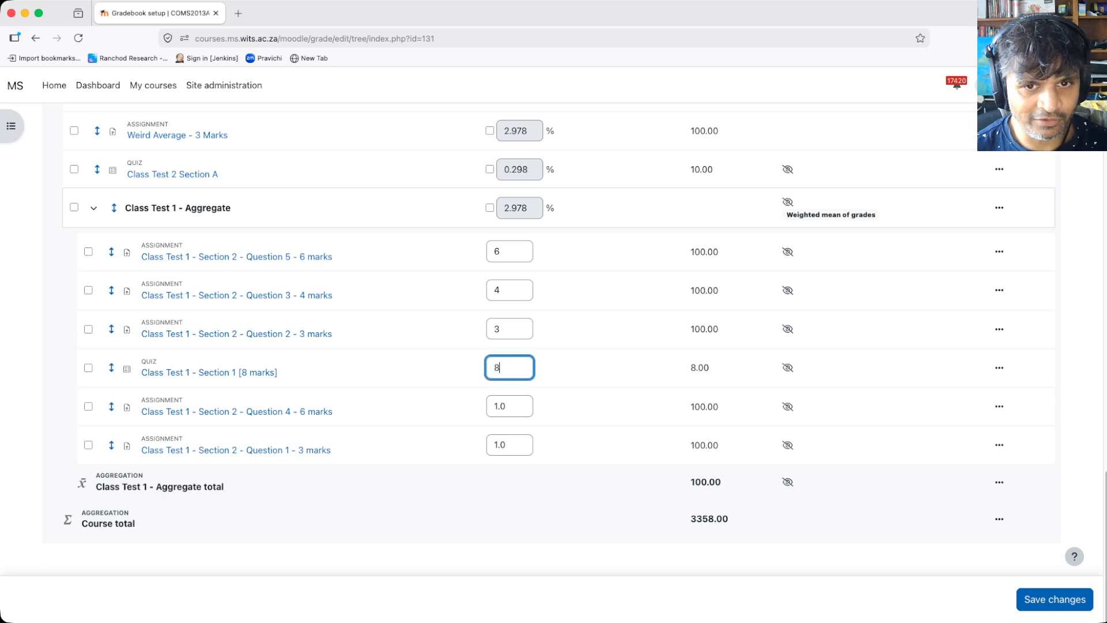
{"action": "key", "text": "Tab"}
{"action": "key", "text": "Tab"}
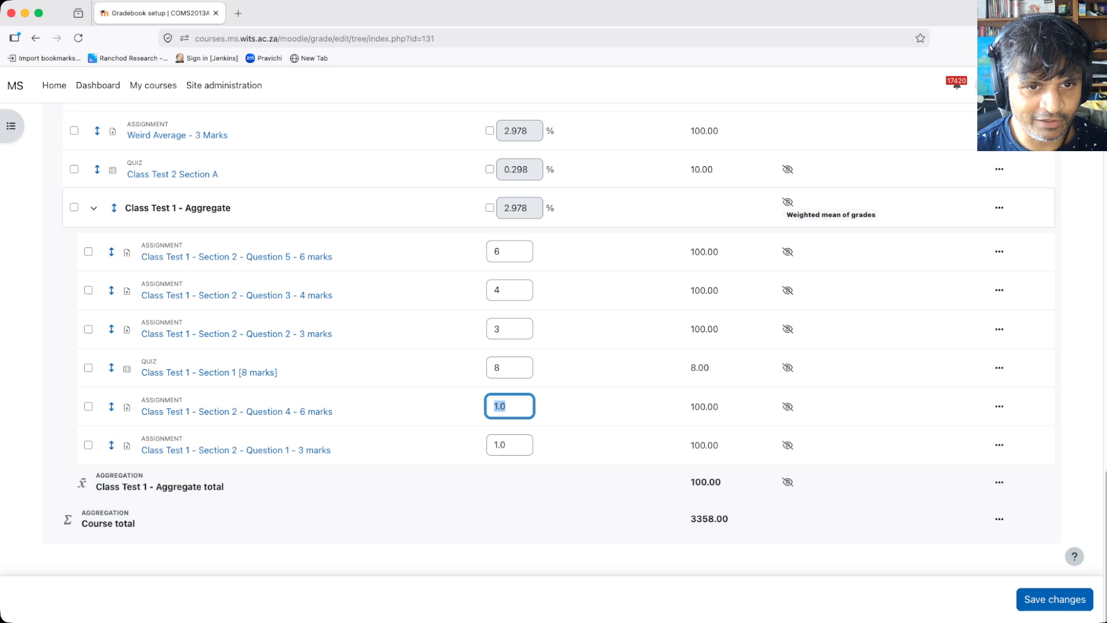
{"action": "type", "text": "6"}
{"action": "key", "text": "Tab"}
{"action": "key", "text": "Tab"}
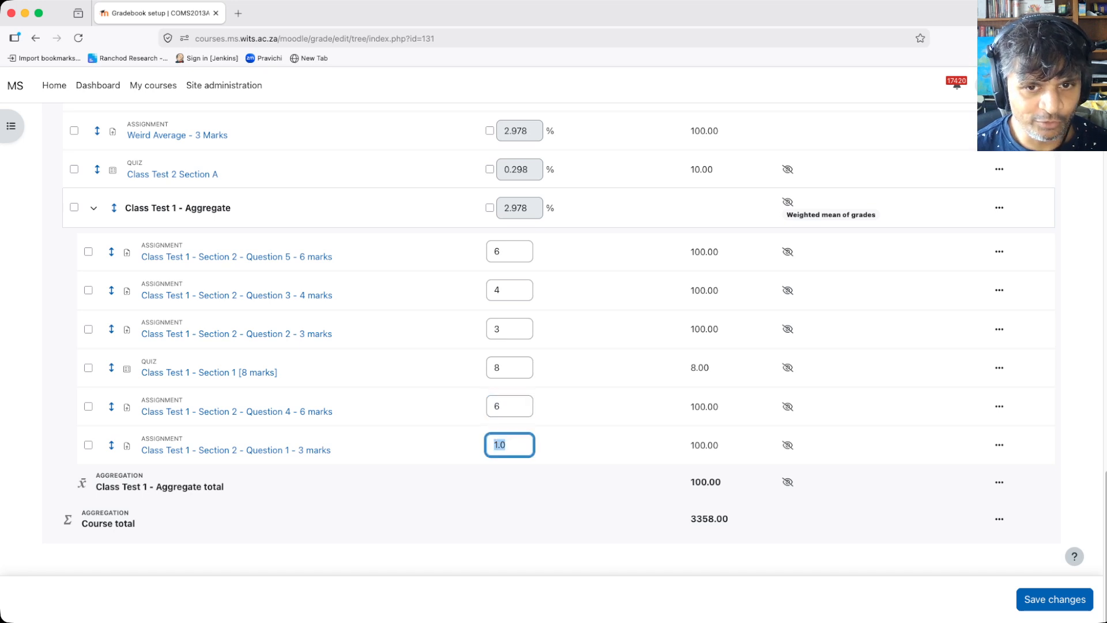
{"action": "type", "text": "3"}
{"action": "key", "text": "Tab"}
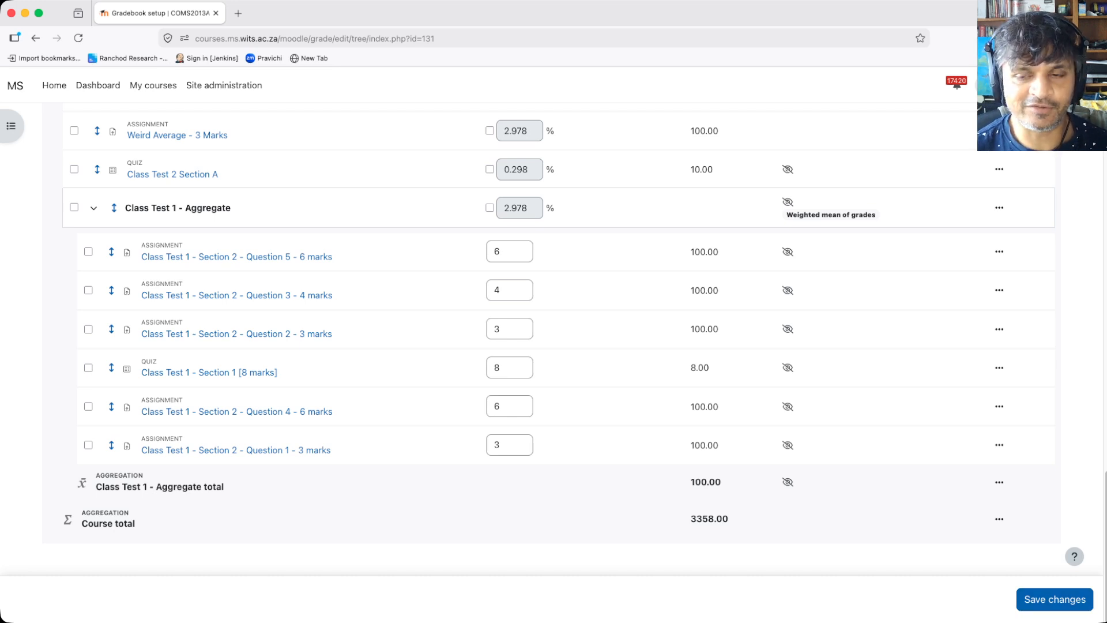
{"action": "left_click", "coordinate": [1073, 600]}
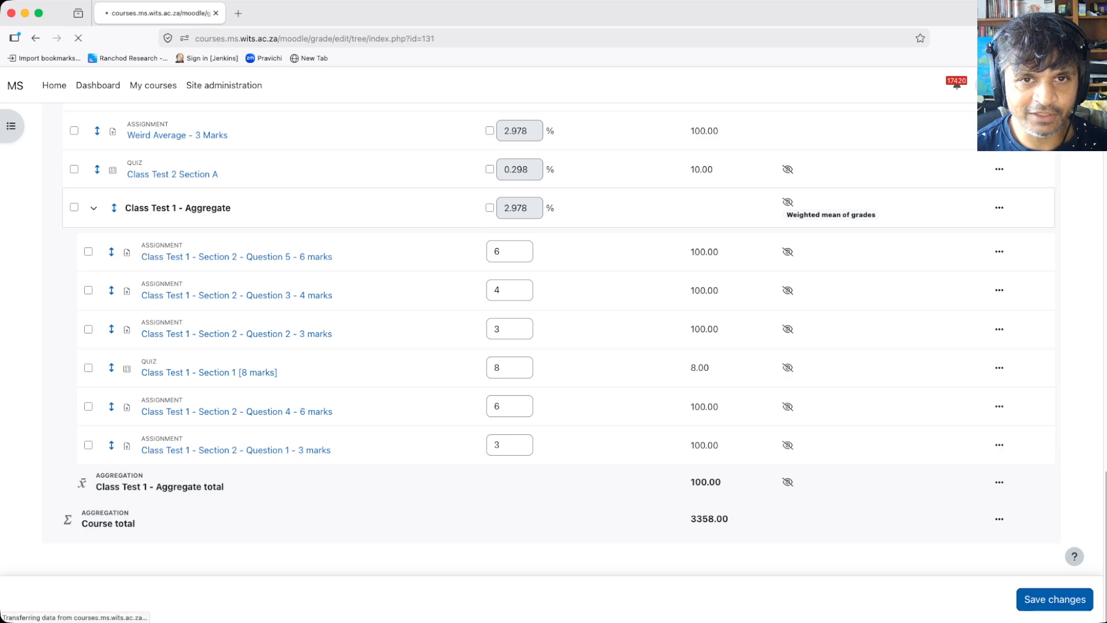
{"action": "scroll", "coordinate": [554, 340], "scroll_direction": "down", "scroll_amount": 20}
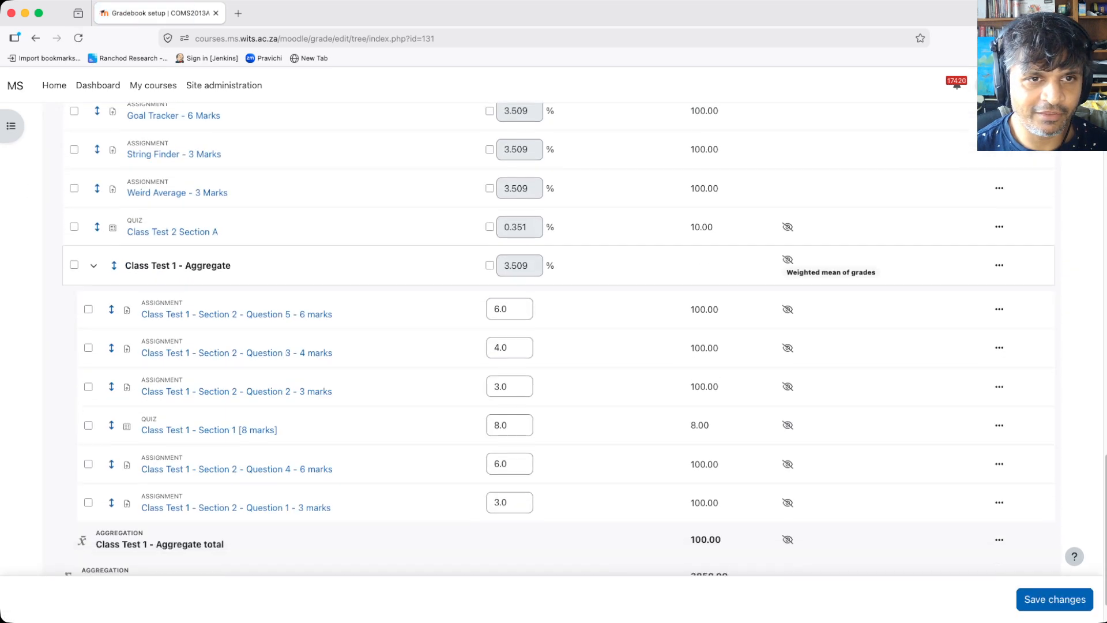